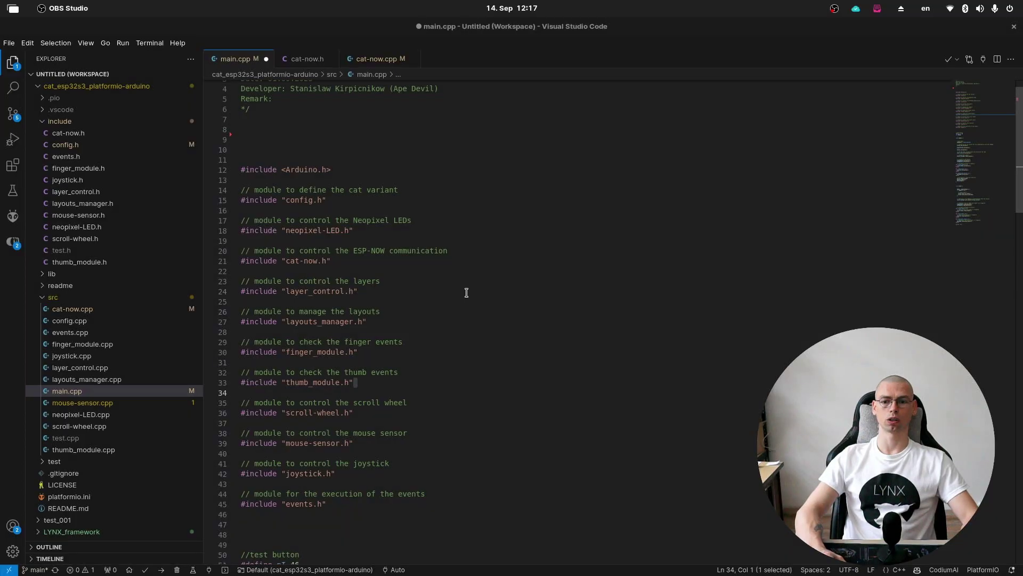
# Step: Select the #include "cat-now.h" line on line 21 of main.cpp
pyautogui.moveTo(340, 262)
pyautogui.mouseDown()
pyautogui.moveTo(280, 270)
pyautogui.moveTo(241, 262)
pyautogui.mouseUp()
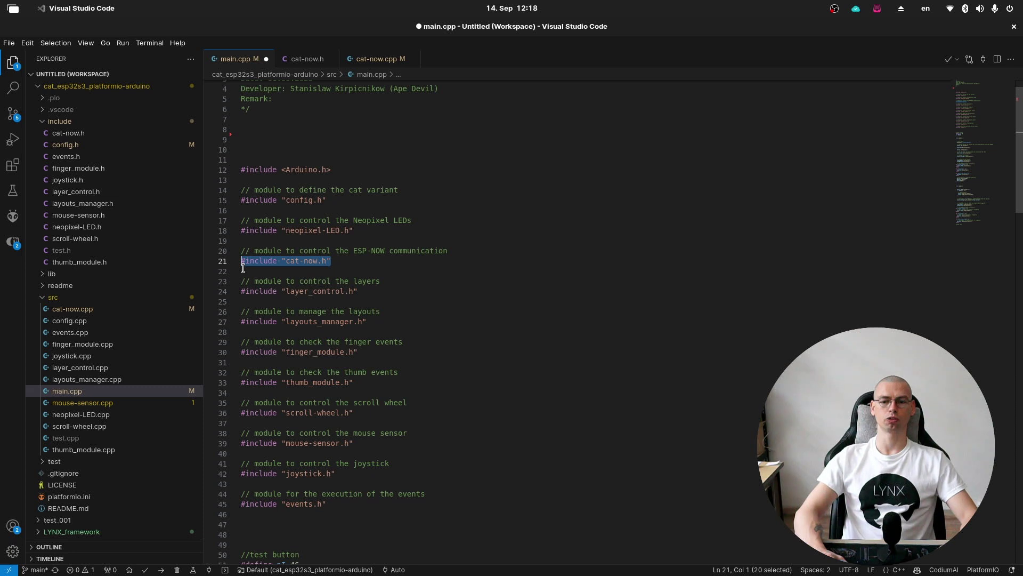
pyautogui.press('super')
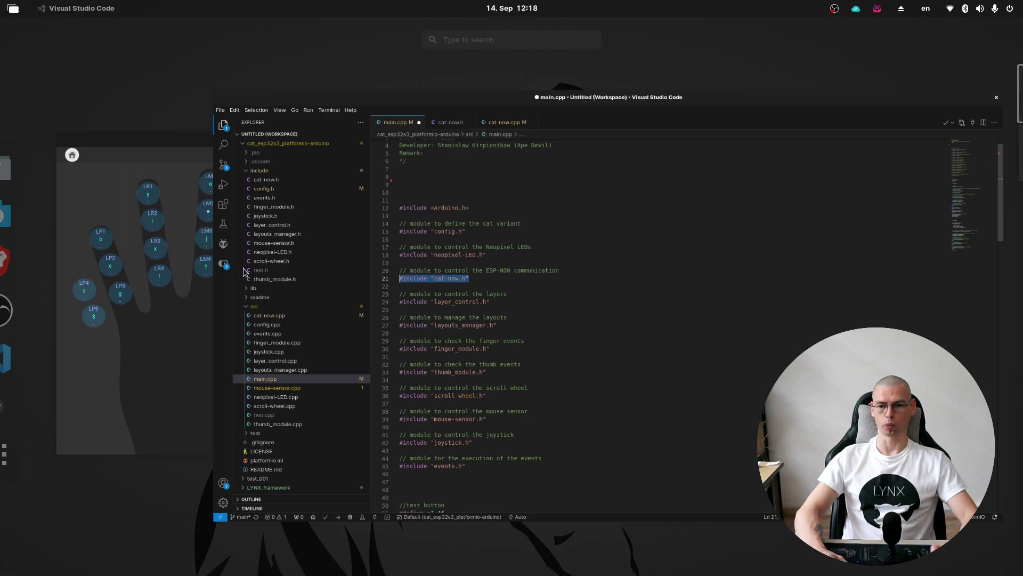
pyautogui.click(381, 303)
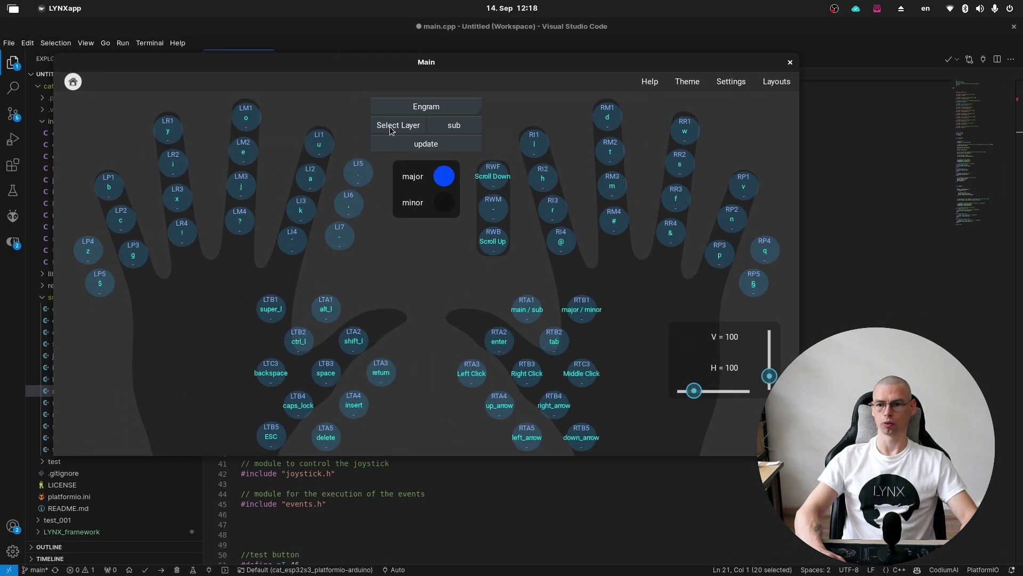
pyautogui.click(398, 126)
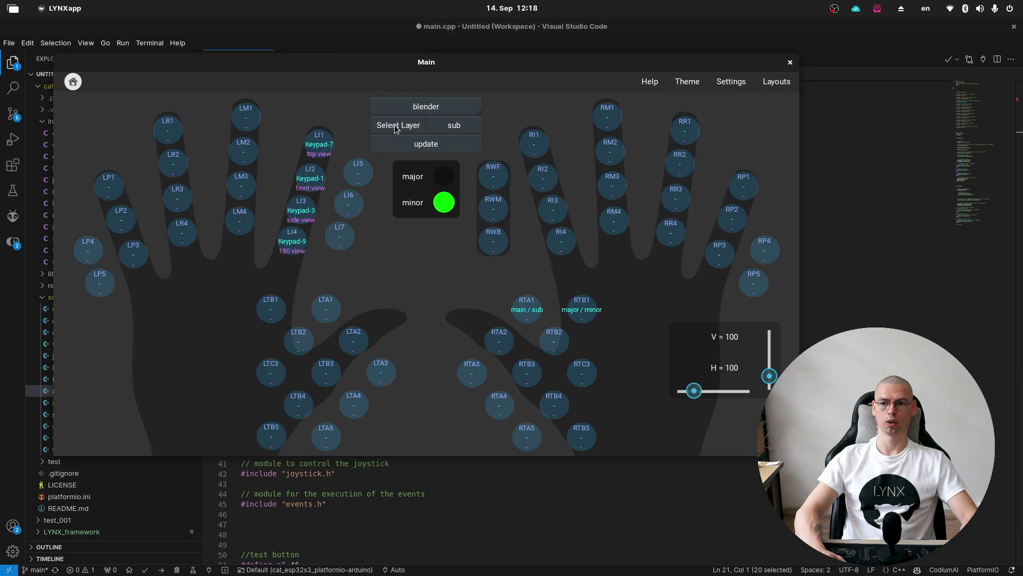
pyautogui.click(397, 126)
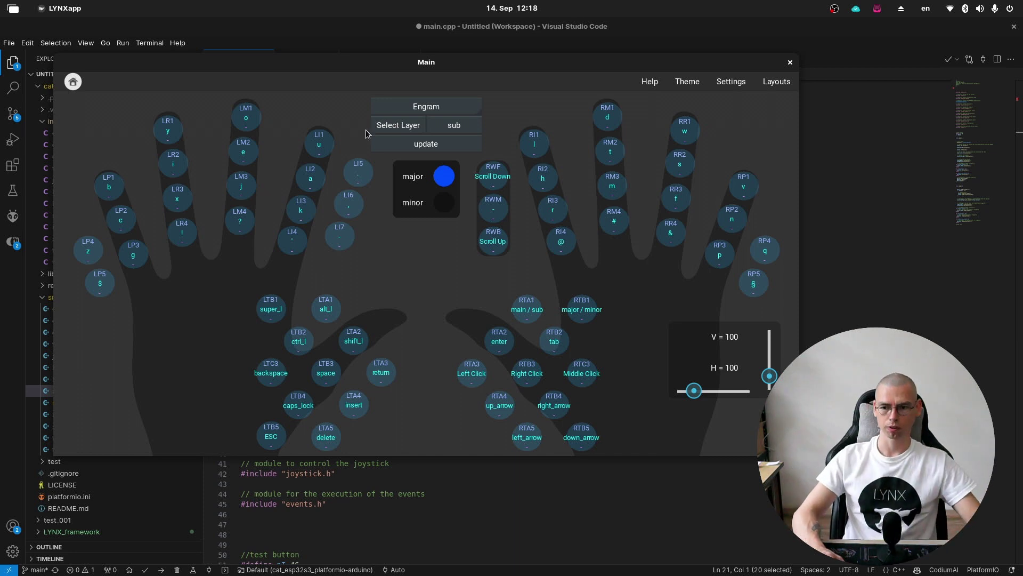
pyautogui.hotkey('alt', 'Tab')
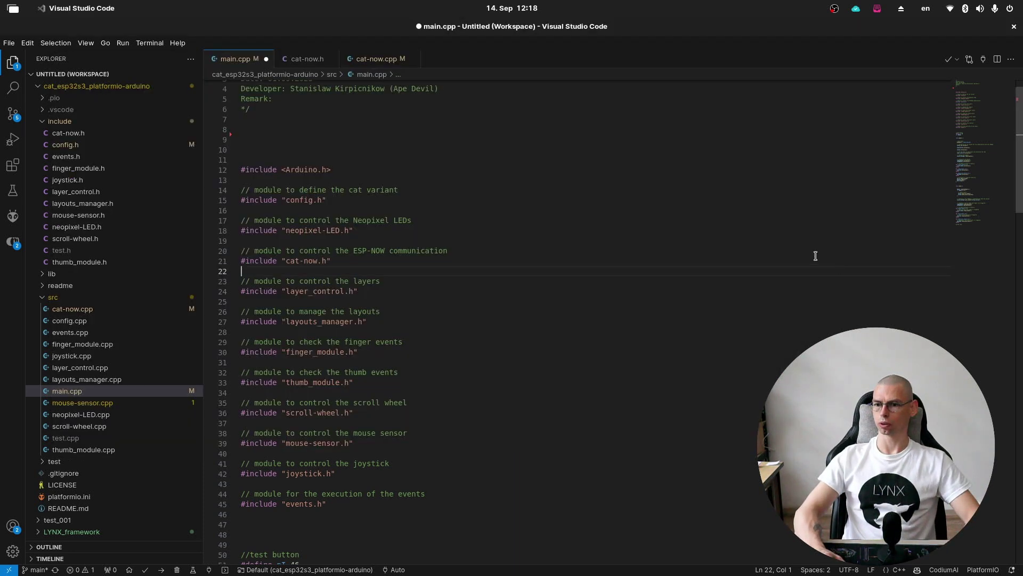
# Step: Switch to the cat-now.h header and highlight its esp_now.h include
pyautogui.click(376, 59)
pyautogui.click(307, 59)
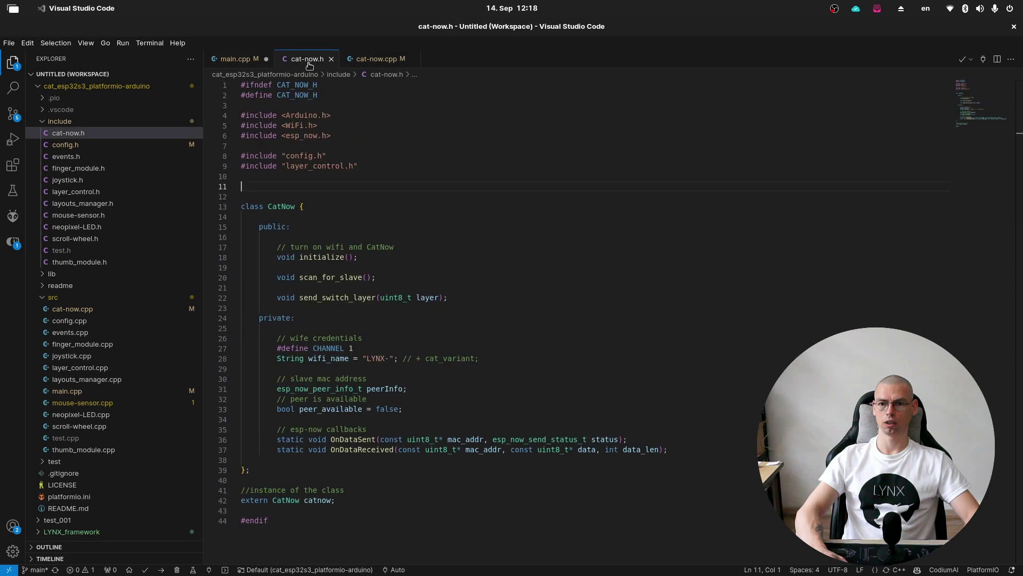
pyautogui.click(356, 185)
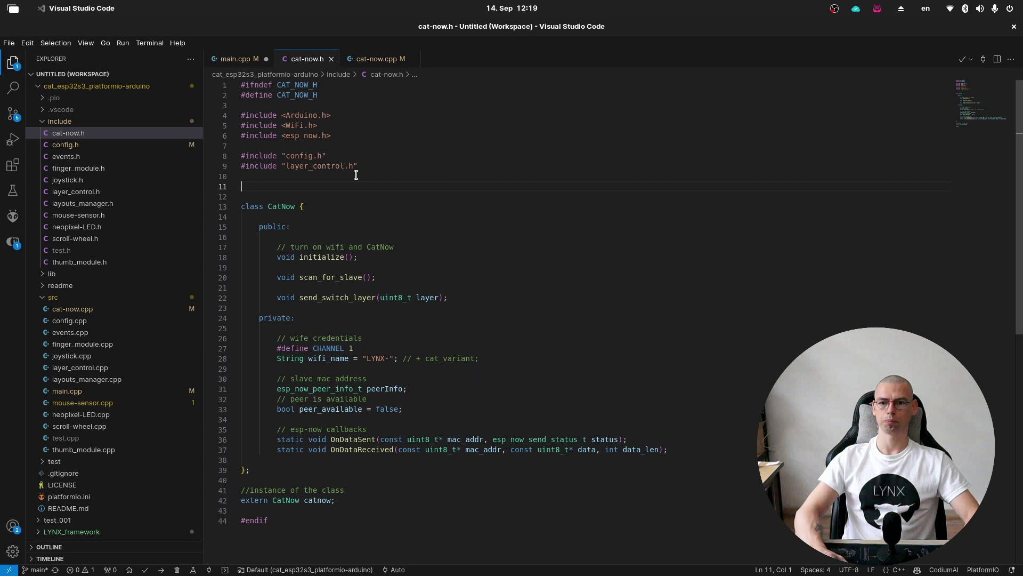
pyautogui.moveTo(343, 135); pyautogui.dragTo(239, 137)
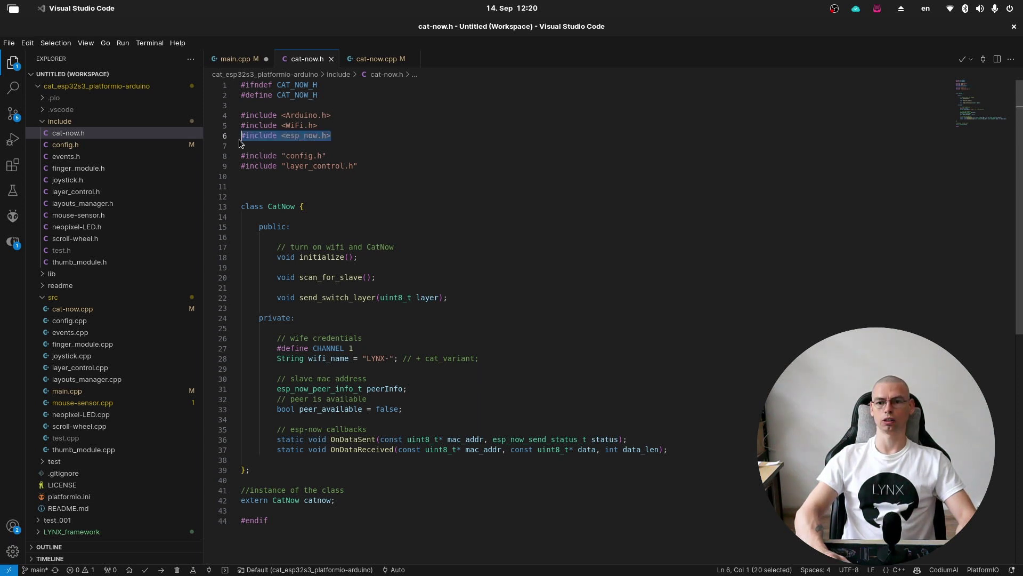
# Step: Highlight the CatNow class, point out scan_for_slave and send_switch_layer, then select its private members
pyautogui.click(282, 195)
pyautogui.moveTo(242, 195)
pyautogui.mouseDown()
pyautogui.moveTo(276, 391)
pyautogui.moveTo(248, 472)
pyautogui.mouseUp()
pyautogui.click(322, 216)
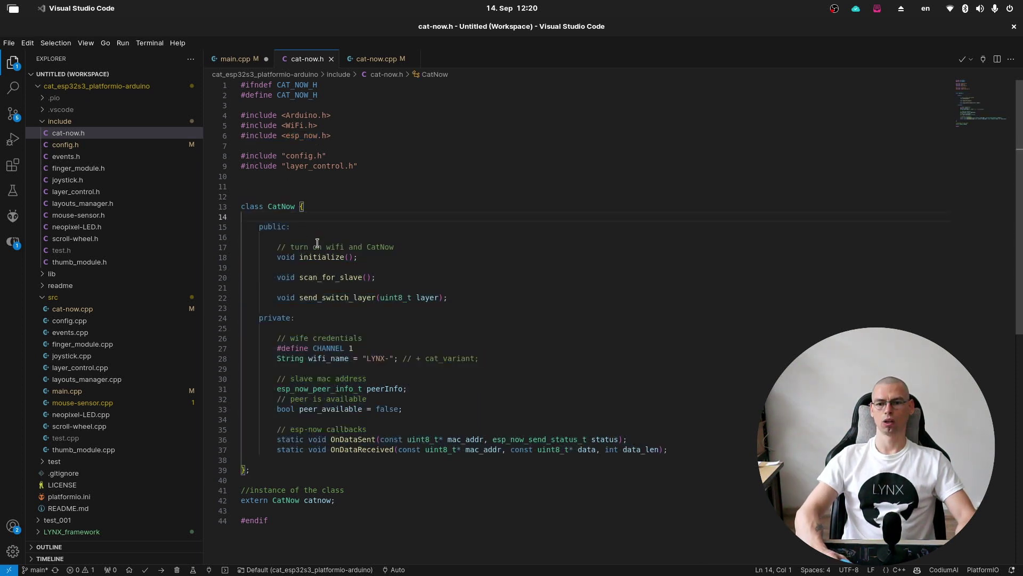
pyautogui.click(325, 277)
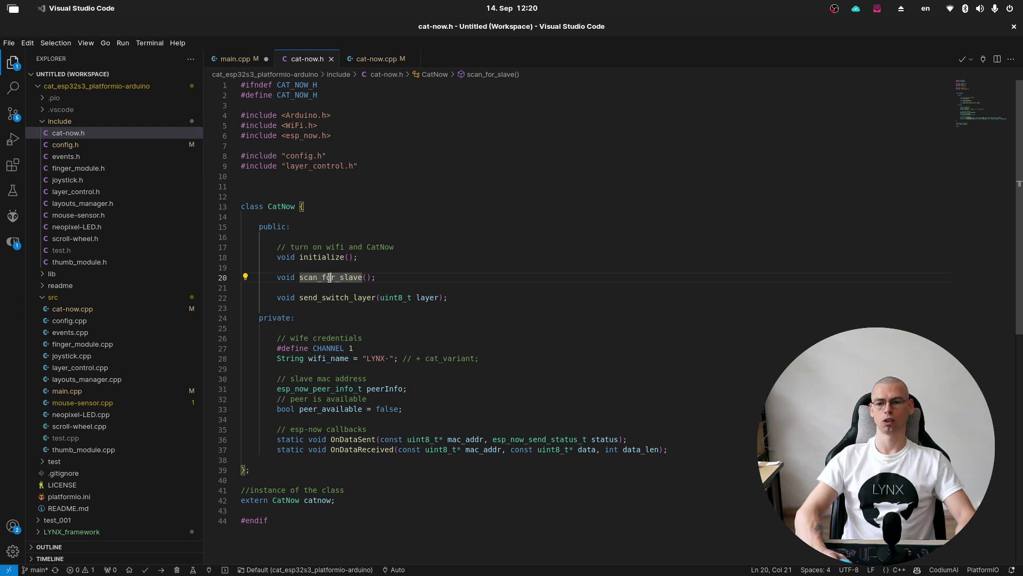
pyautogui.click(326, 297)
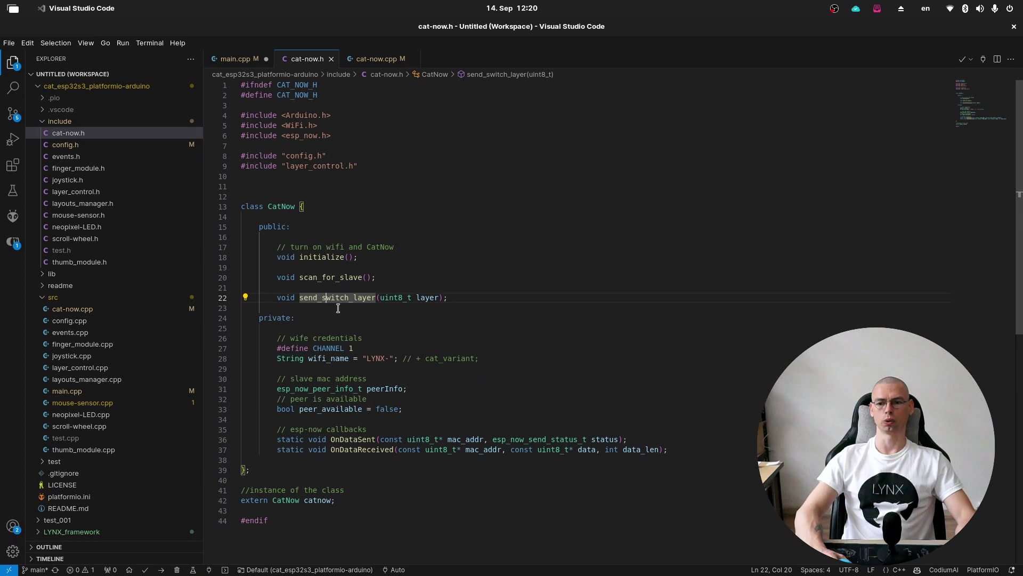
pyautogui.click(355, 327)
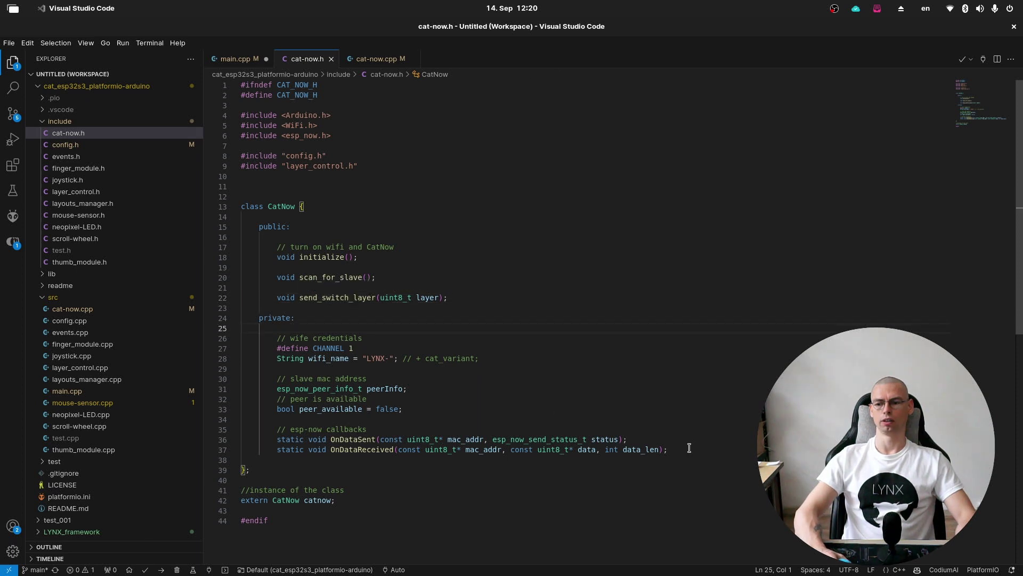
pyautogui.moveTo(673, 449)
pyautogui.mouseDown()
pyautogui.moveTo(236, 320)
pyautogui.moveTo(234, 328)
pyautogui.mouseUp()
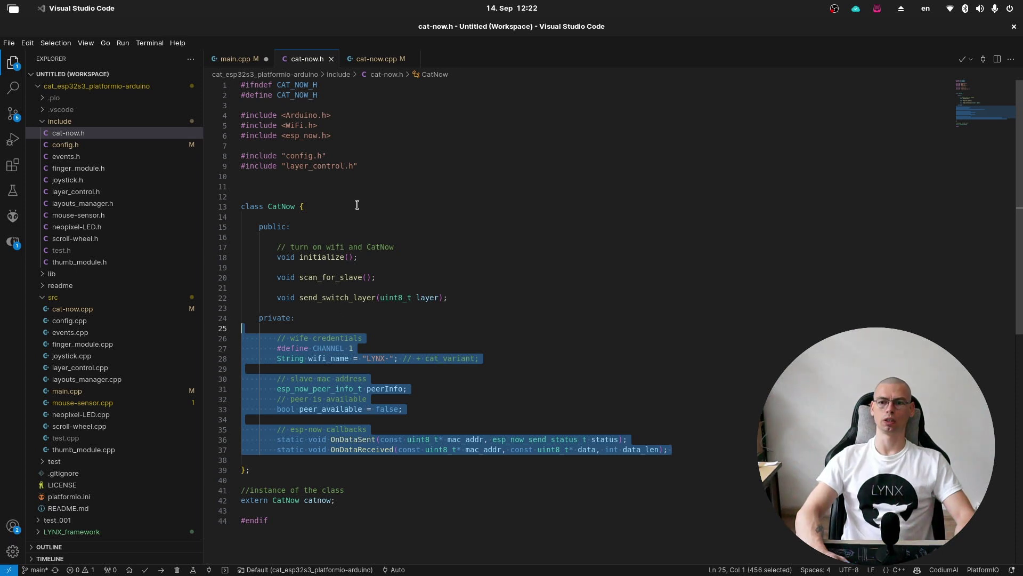
# Step: In the cat-now.cpp tab, highlight the initialize, scan_for_slave and OnDataSent names in turn
pyautogui.click(378, 59)
pyautogui.click(326, 146)
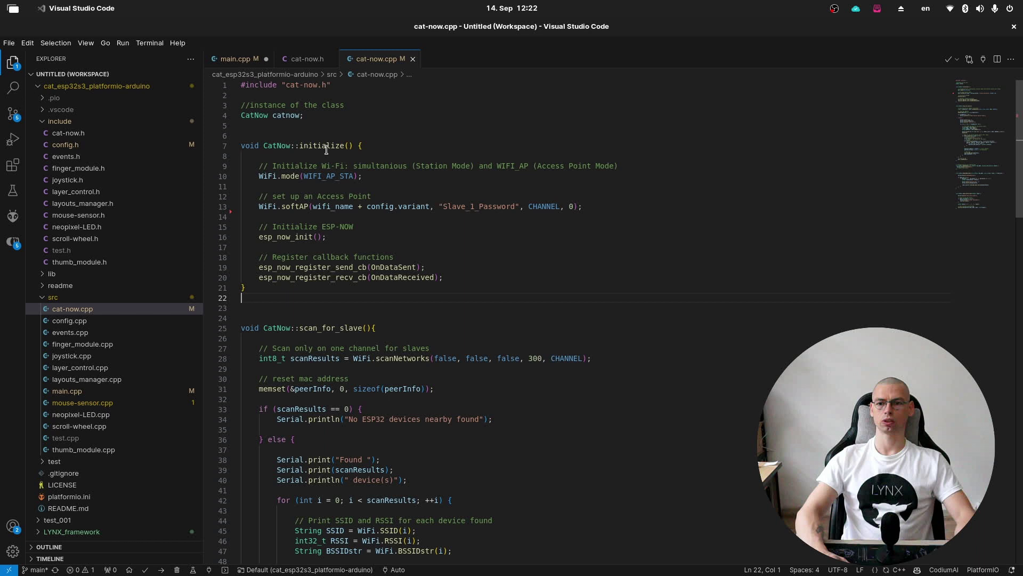
pyautogui.doubleClick(327, 145)
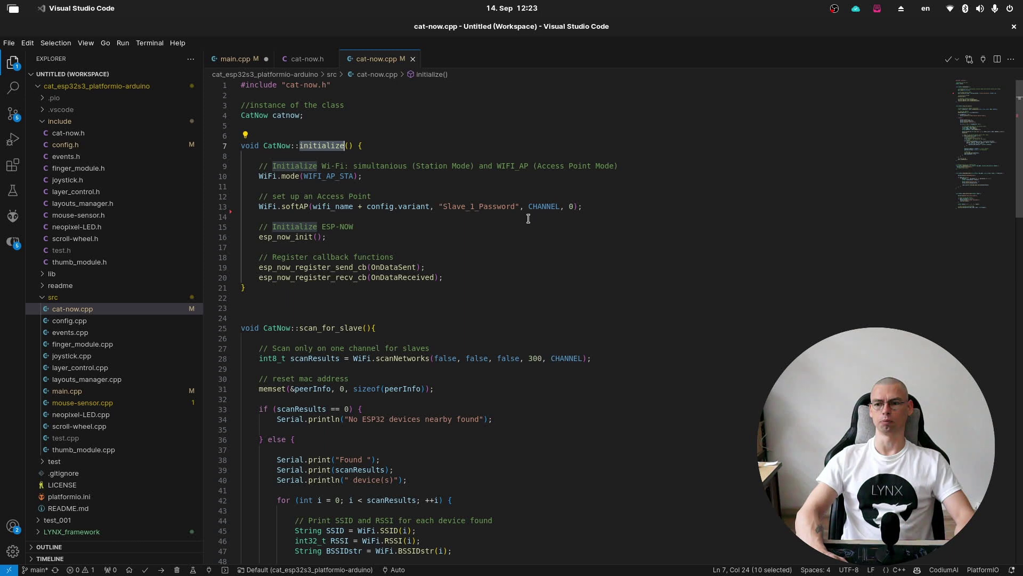
pyautogui.scroll(-3, 515, 224)
pyautogui.scroll(-2, 515, 224)
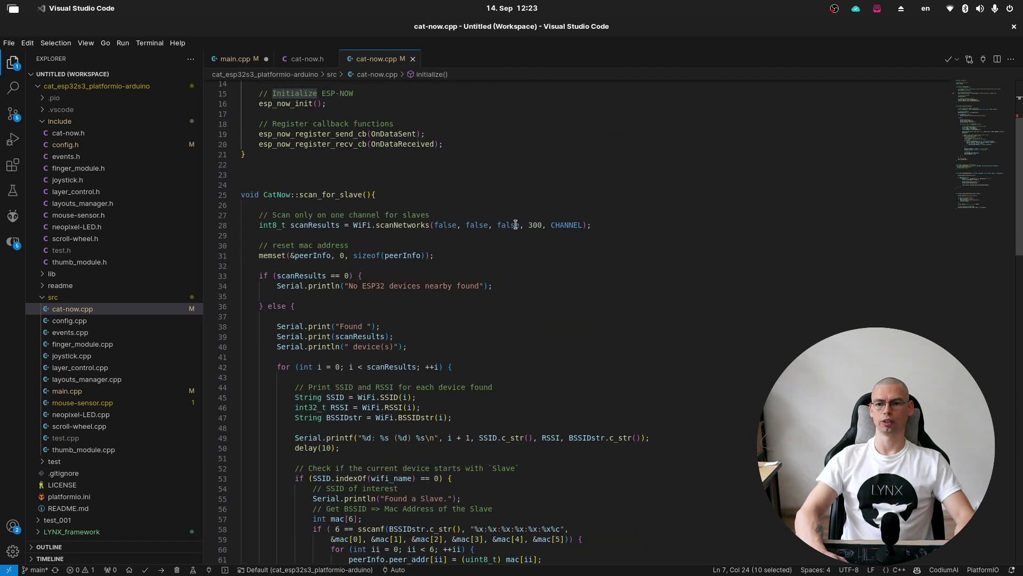
pyautogui.doubleClick(333, 194)
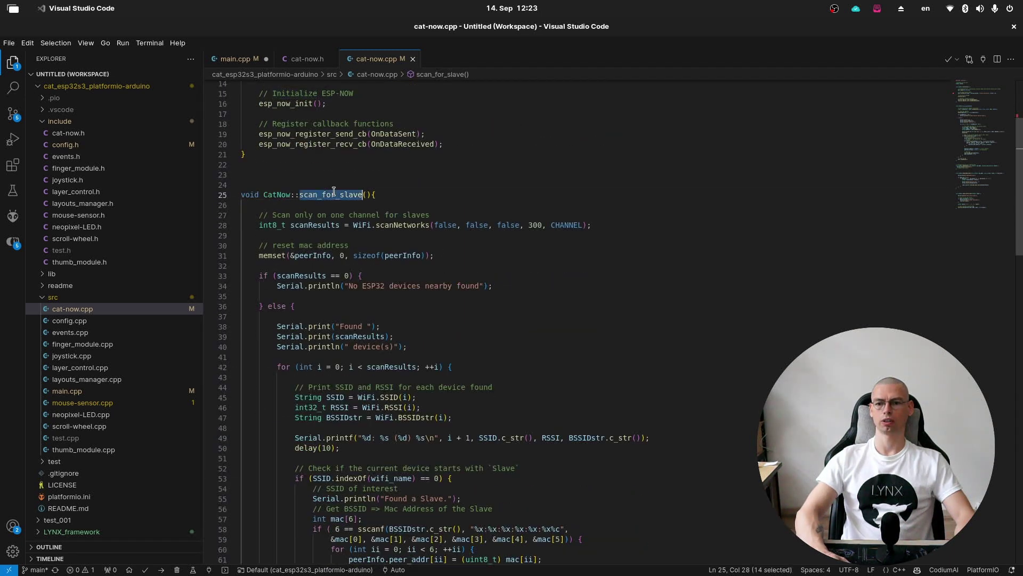
pyautogui.scroll(-2, 407, 218)
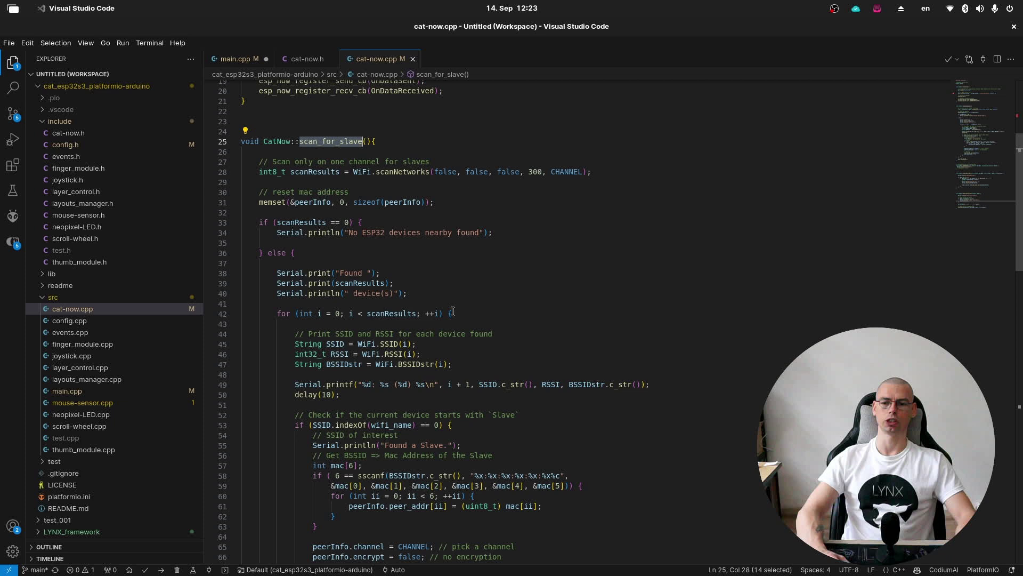
pyautogui.scroll(-12, 452, 313)
pyautogui.doubleClick(324, 335)
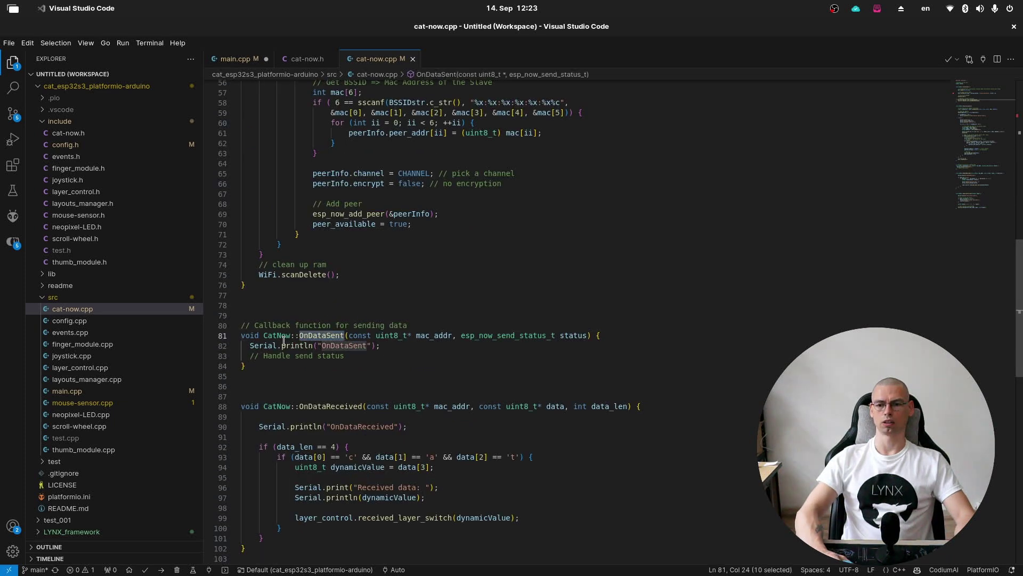
pyautogui.scroll(-7, 327, 326)
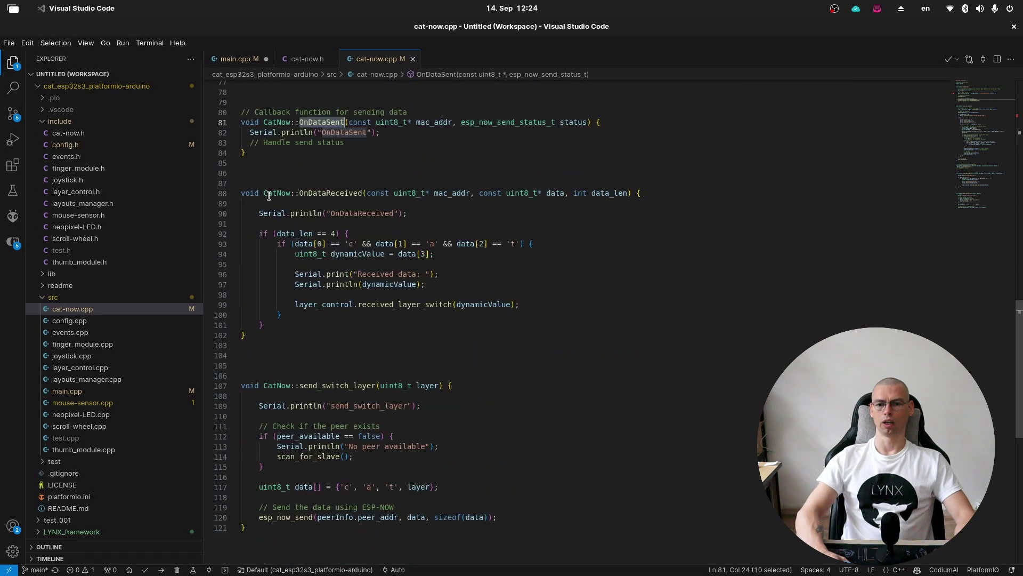
pyautogui.click(250, 161)
pyautogui.moveTo(250, 160); pyautogui.dragTo(337, 528)
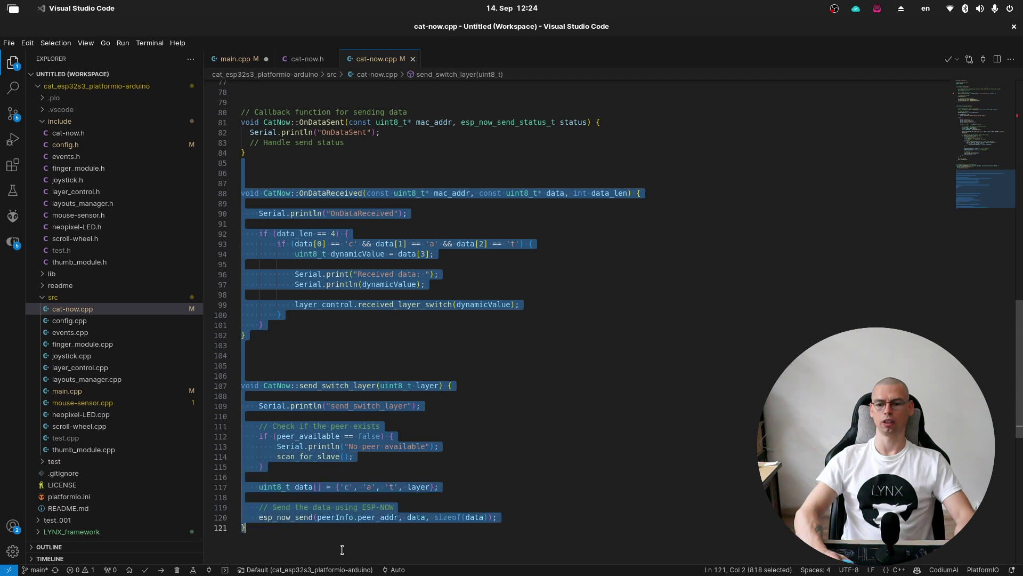
pyautogui.click(323, 363)
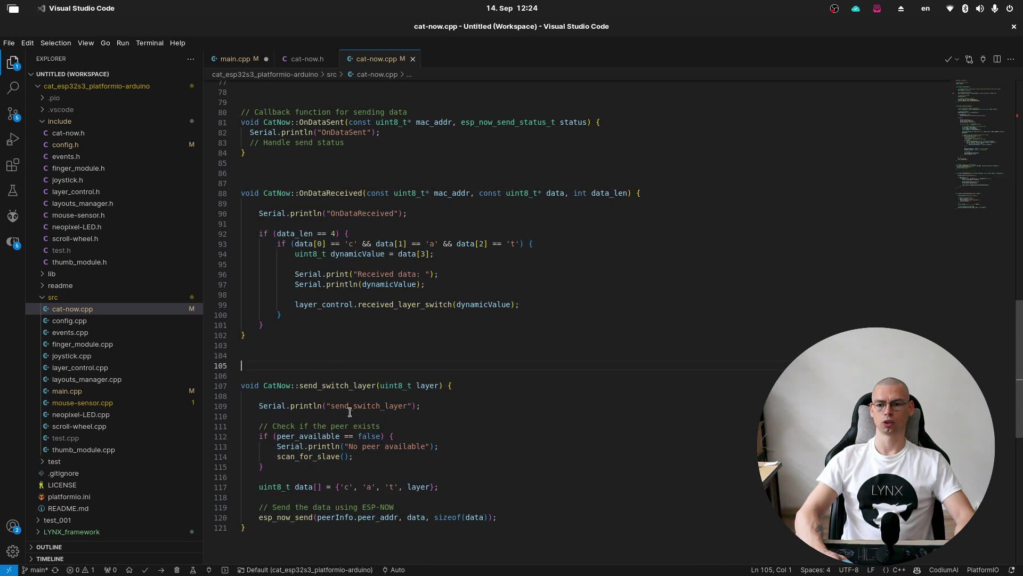
pyautogui.doubleClick(355, 387)
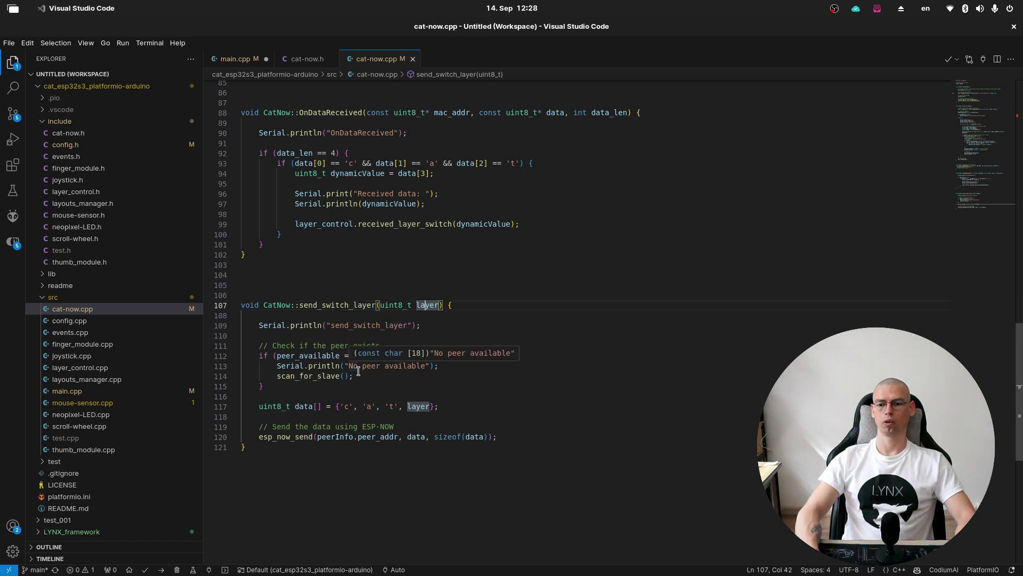
pyautogui.moveTo(355, 376); pyautogui.dragTo(249, 356)
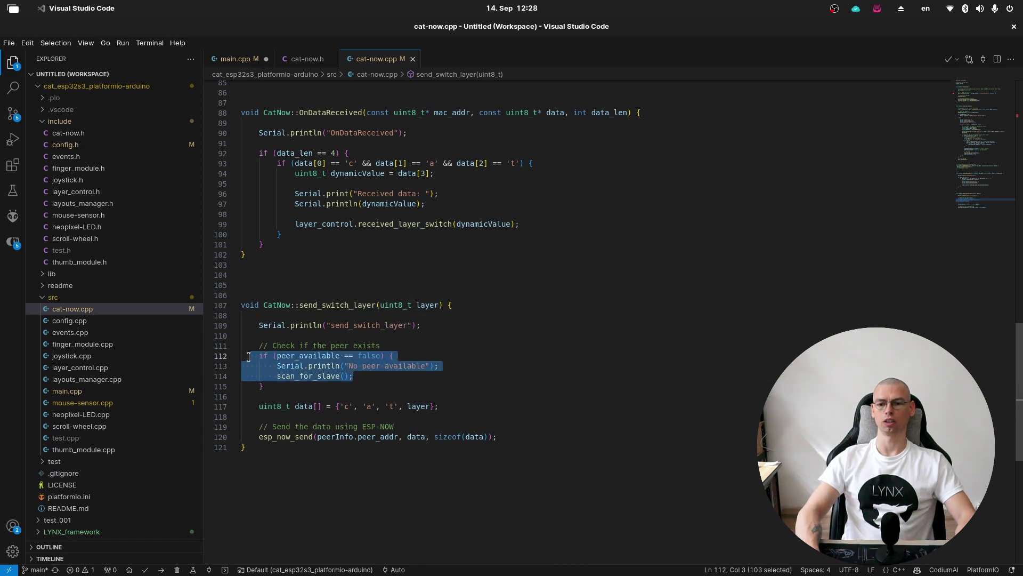
pyautogui.moveTo(442, 408); pyautogui.dragTo(296, 396)
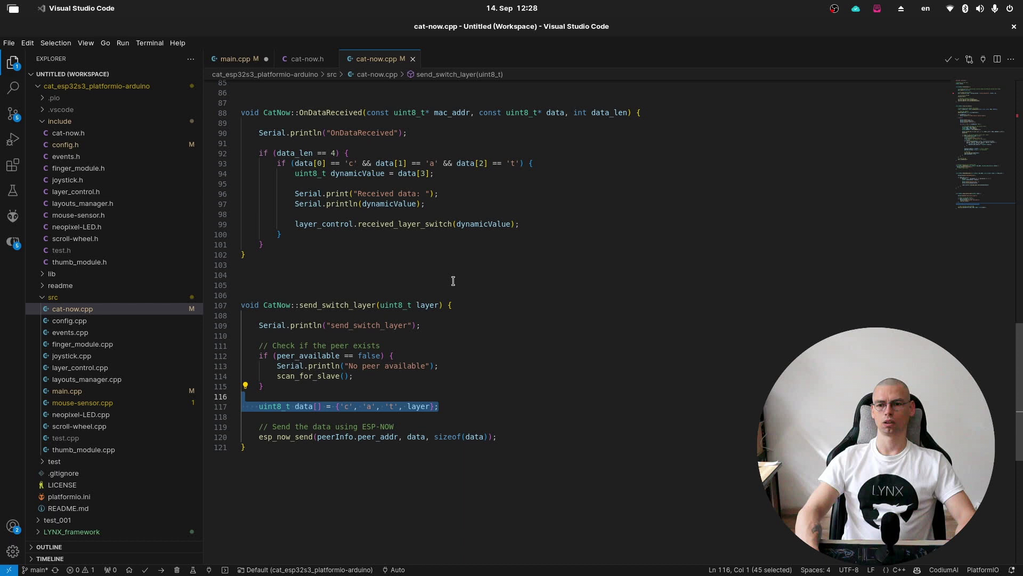
pyautogui.scroll(2, 453, 281)
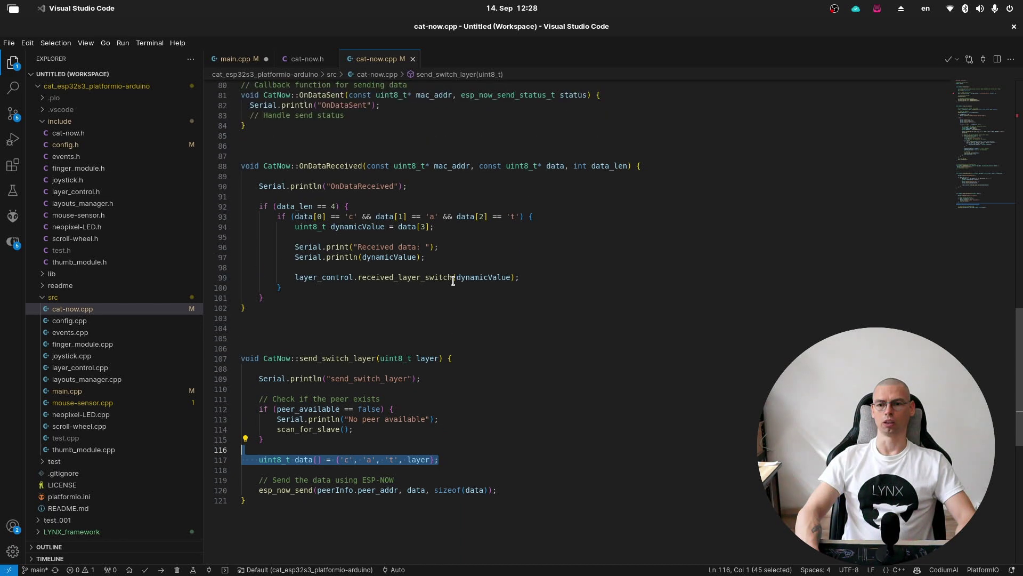
pyautogui.doubleClick(323, 166)
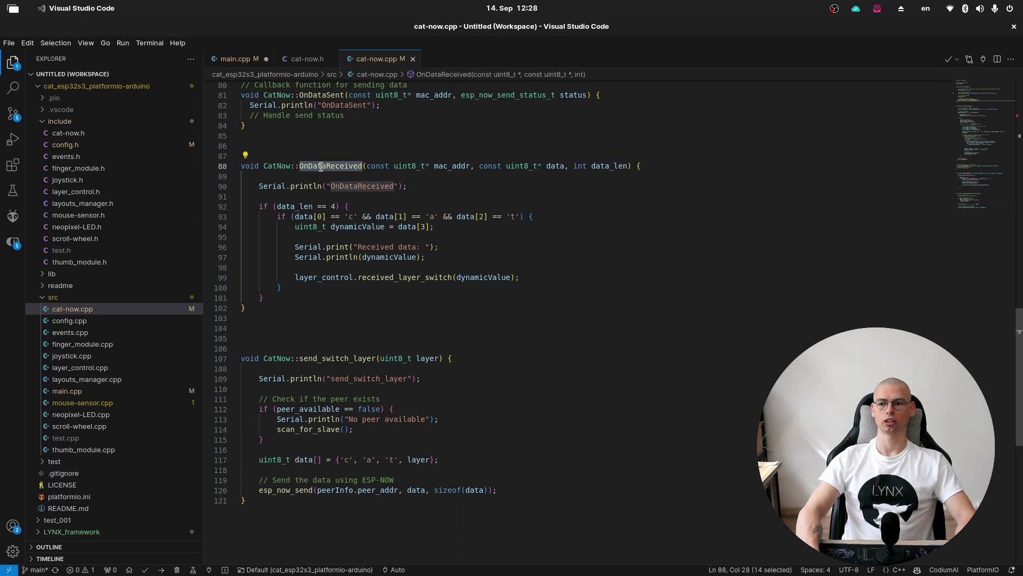